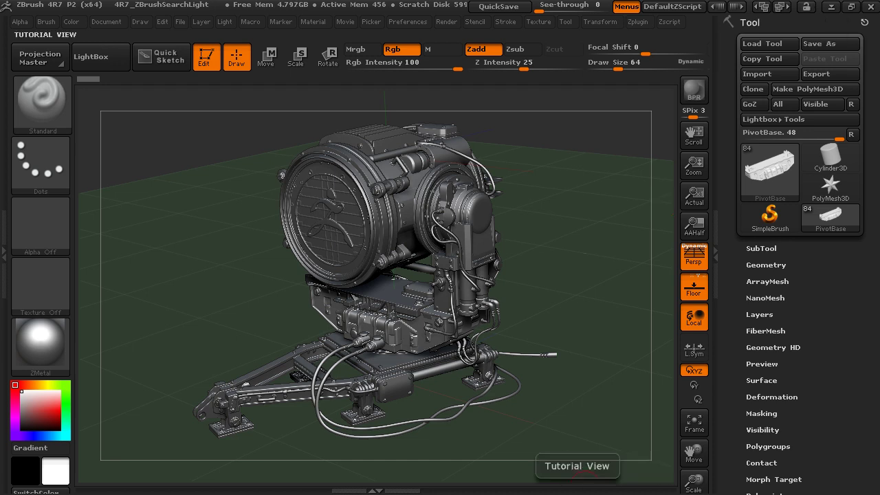
Orbit the searchlight model to inspect it from the side, front and above.
left_click_drag(561, 263, 570, 353)
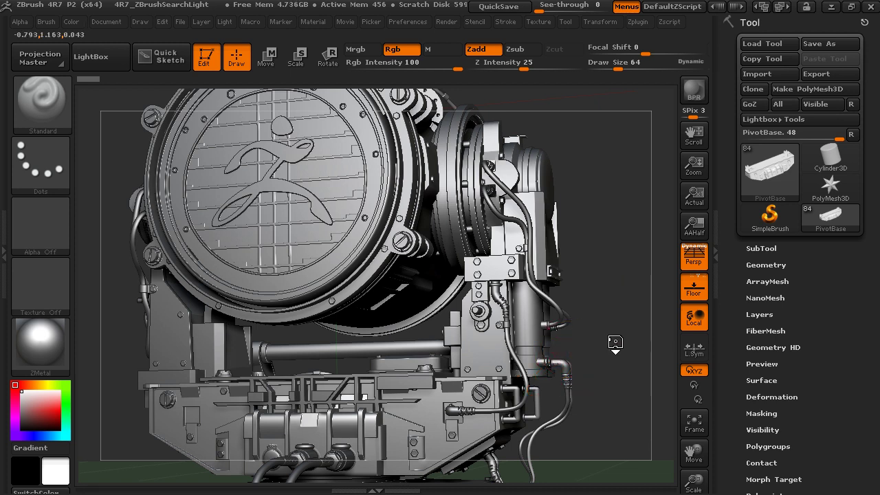
left_click_drag(614, 342, 580, 334)
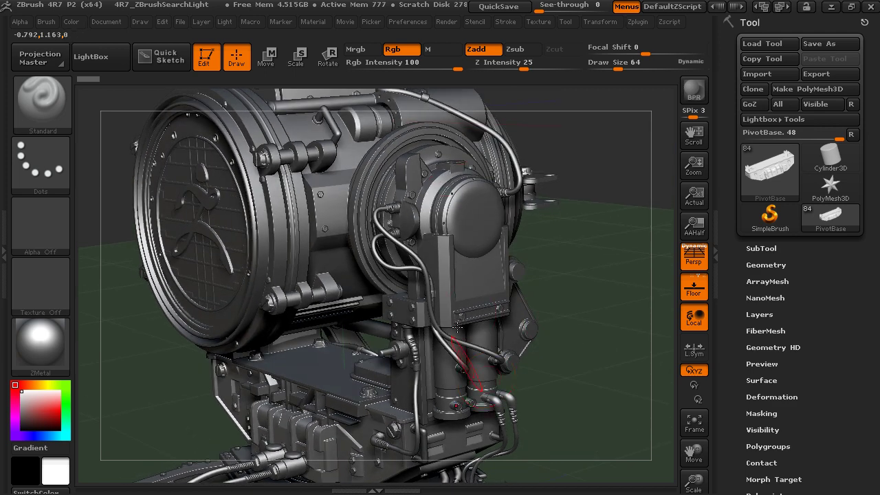
left_click_drag(572, 389, 494, 234)
mouse_move(567, 172)
left_mouse_down()
mouse_move(588, 202)
mouse_move(596, 187)
mouse_move(559, 183)
left_mouse_up()
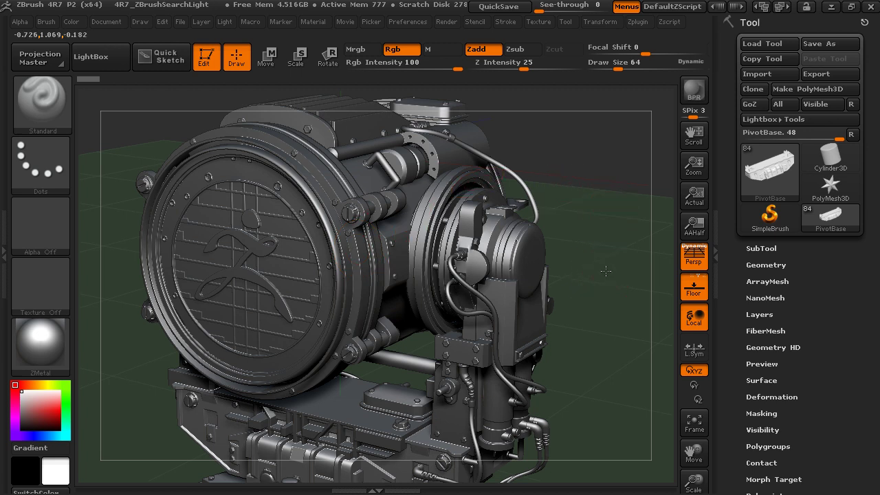
left_click_drag(605, 271, 590, 263)
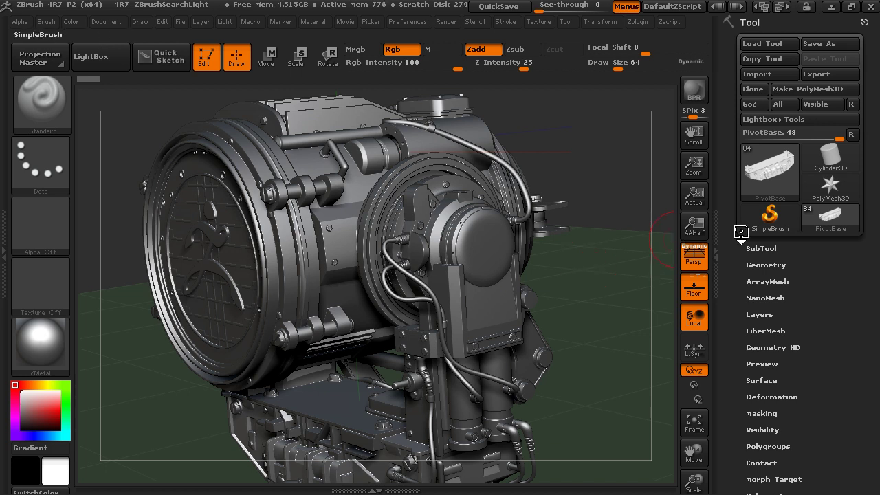
Load the Cube3D primitive as the active tool and convert it with Make PolyMesh3D.
mouse_move(838, 182)
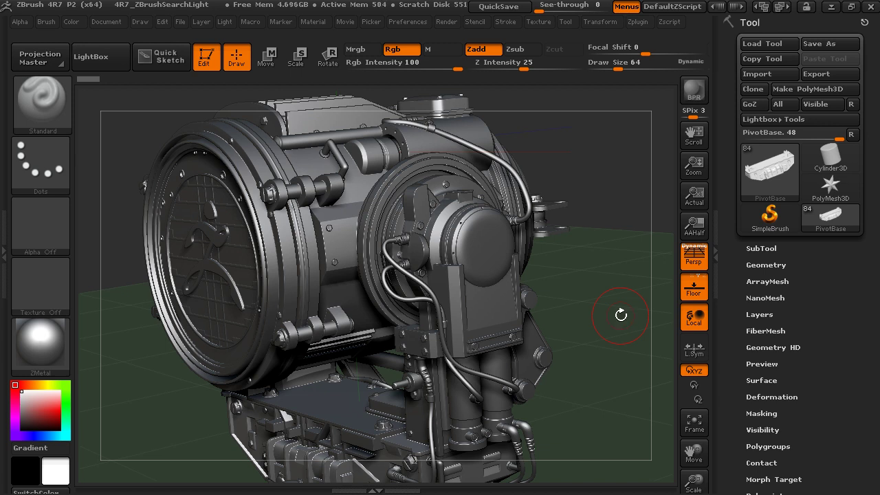
left_click(831, 184)
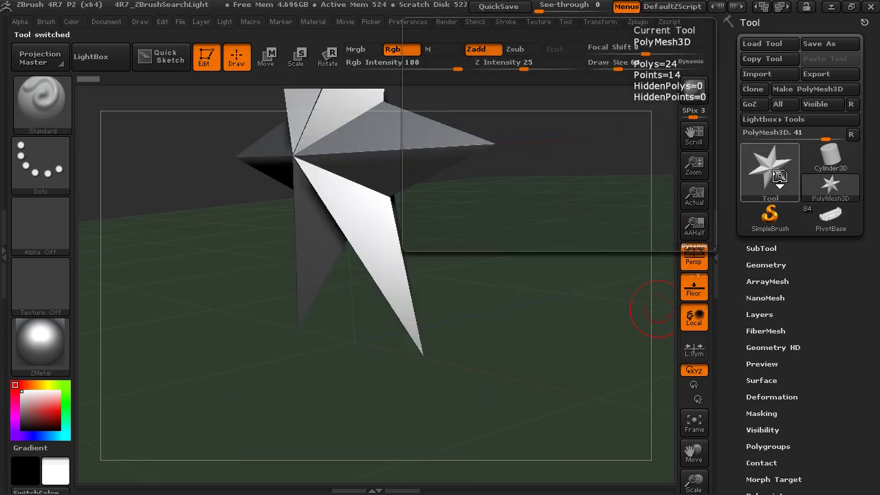
left_click(778, 174)
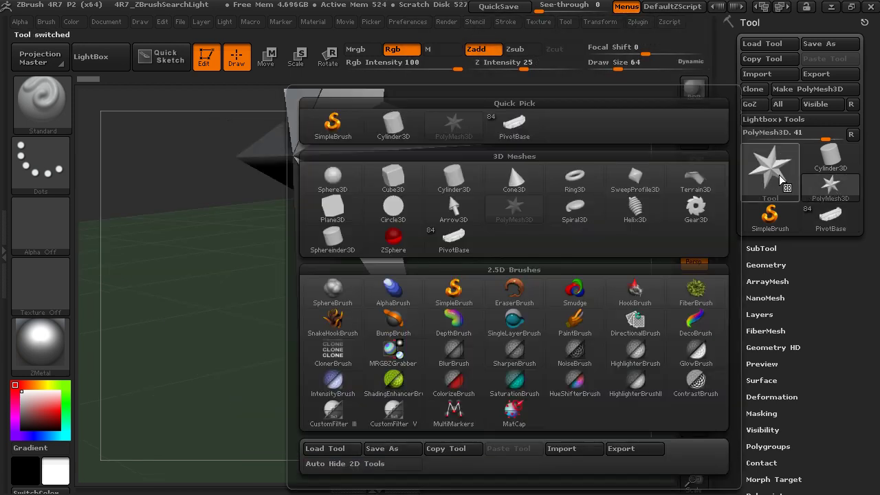
left_click(396, 181)
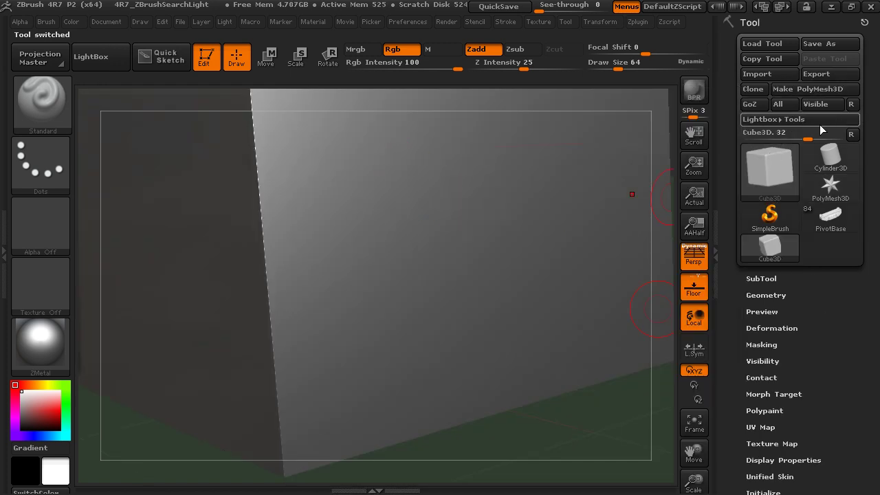
left_click(808, 90)
Turn on polyframe with Shift+F and orbit to view the cube's top face.
left_click_drag(581, 414, 544, 436)
key("shift+f")
left_click_drag(626, 350, 562, 281)
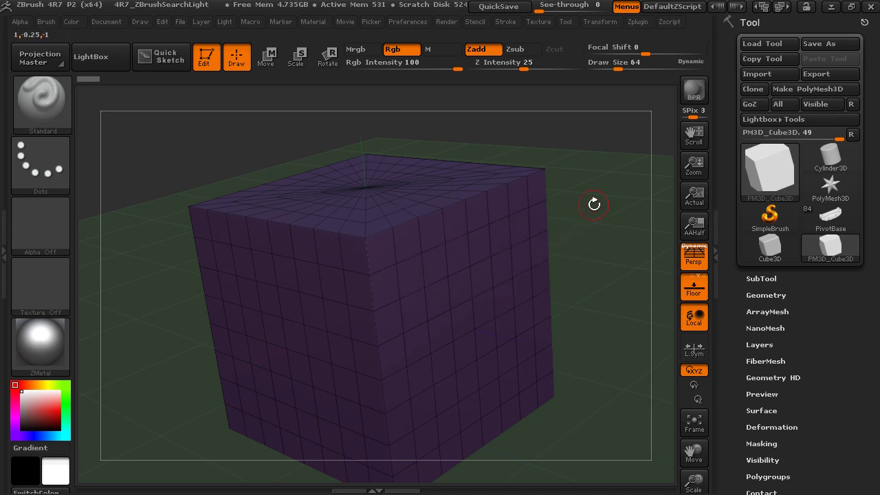
left_click_drag(594, 204, 596, 253)
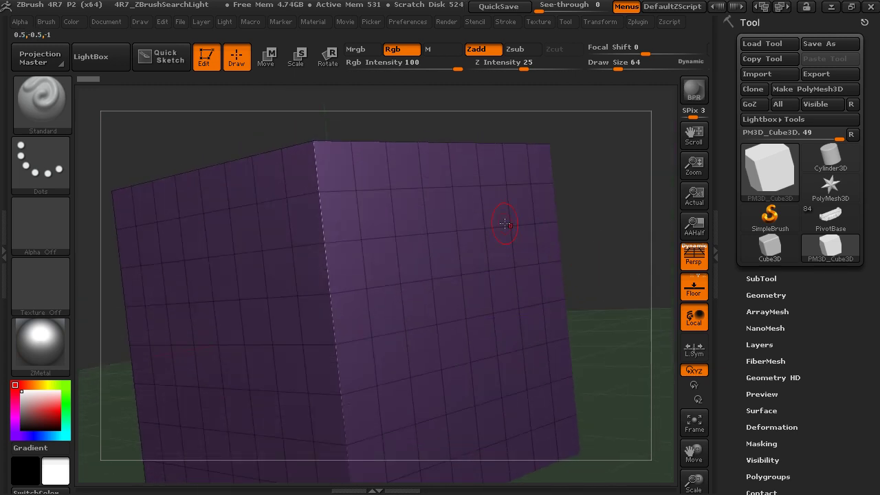
Pick ZModeler from the brush list filtered to Z brushes.
left_click(47, 110)
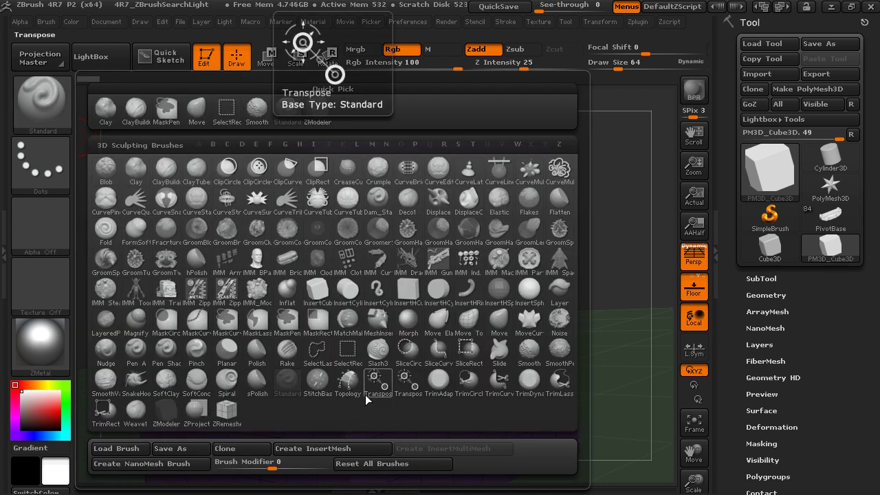
key("z")
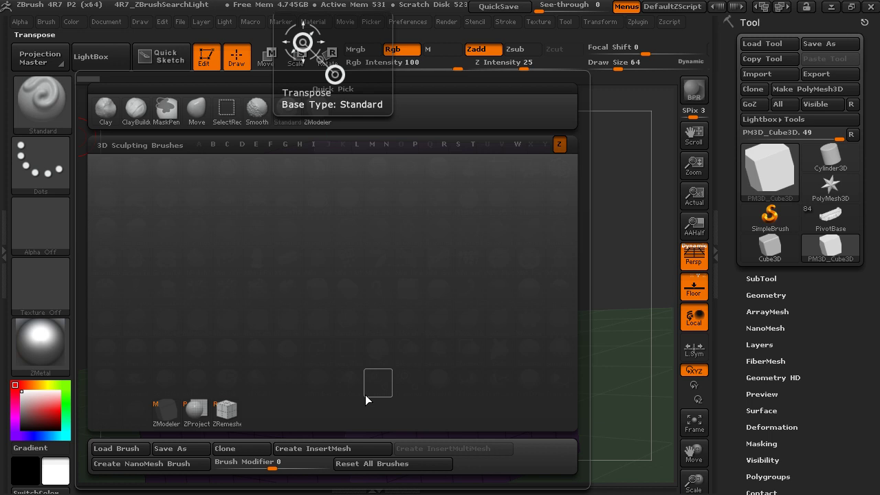
left_click(163, 417)
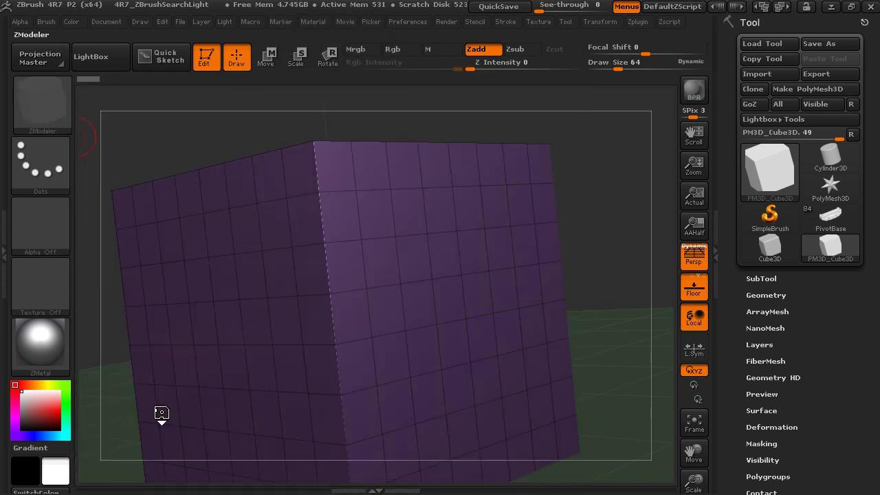
left_click(68, 103)
left_click(63, 108)
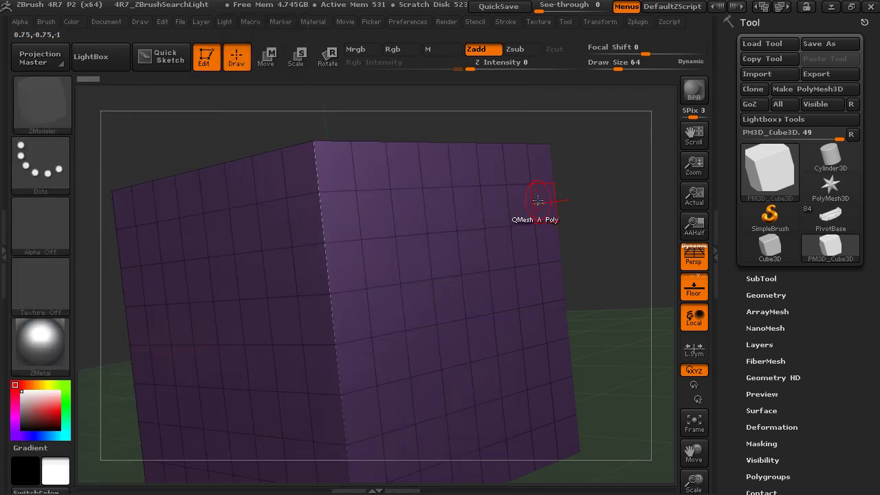
left_click_drag(562, 214, 612, 241)
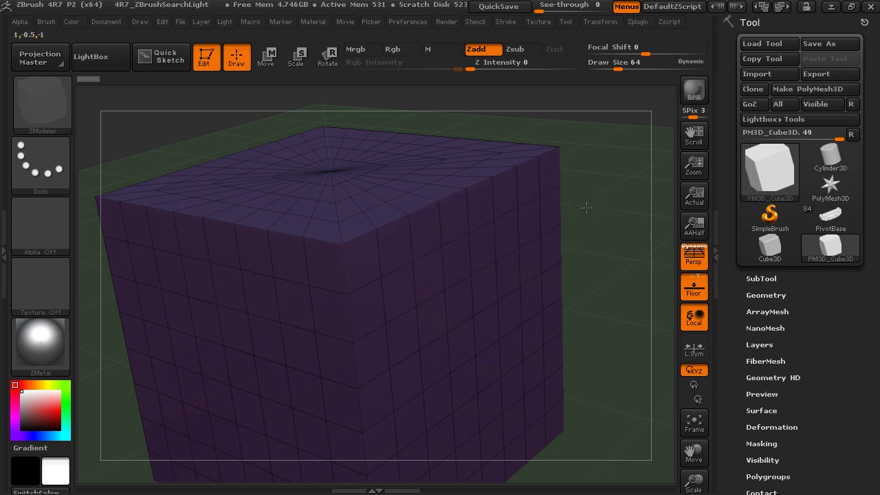
left_click_drag(585, 202, 625, 157, "alt")
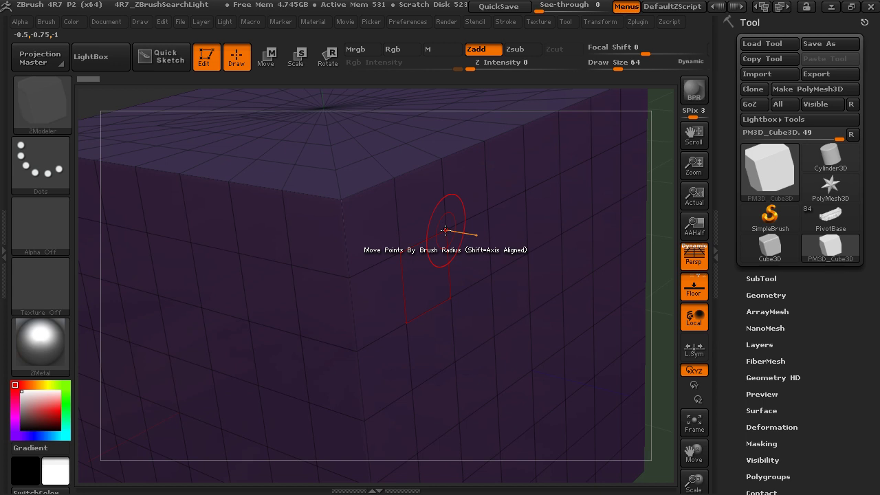
mouse_move(446, 229)
left_mouse_down()
mouse_move(460, 248)
mouse_move(450, 230)
left_mouse_up()
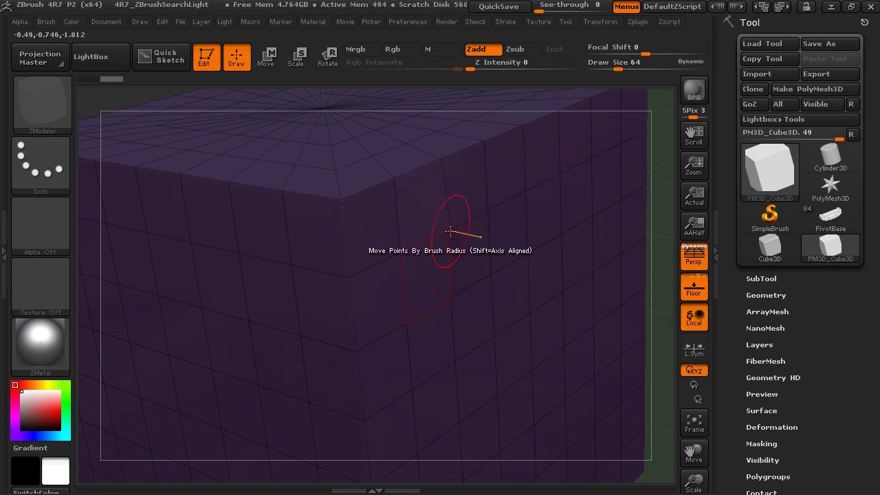
key("ctrl+z")
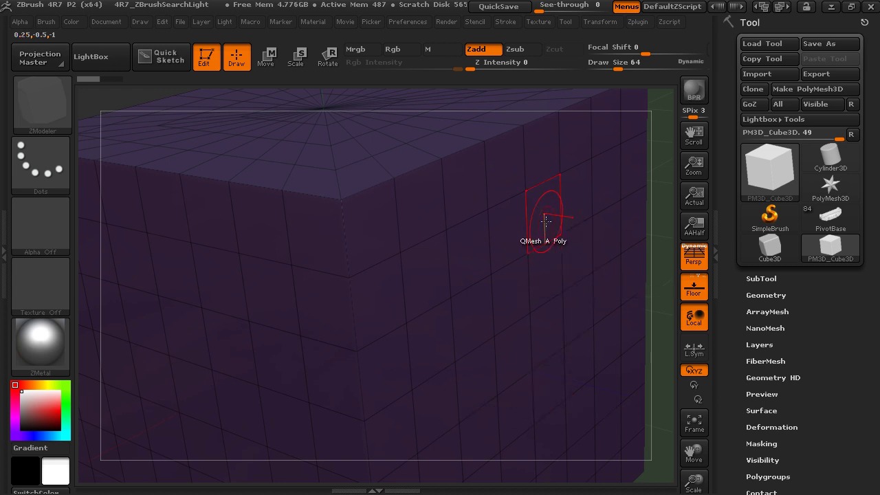
key("space")
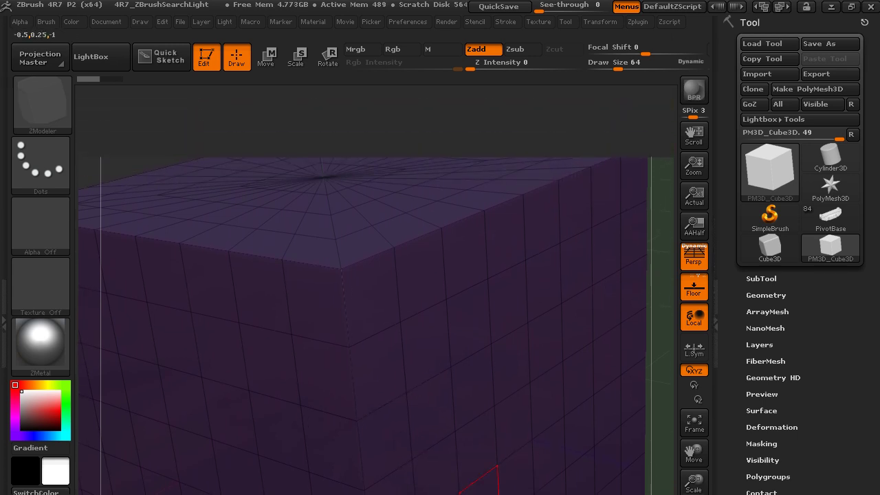
right_click(530, 252)
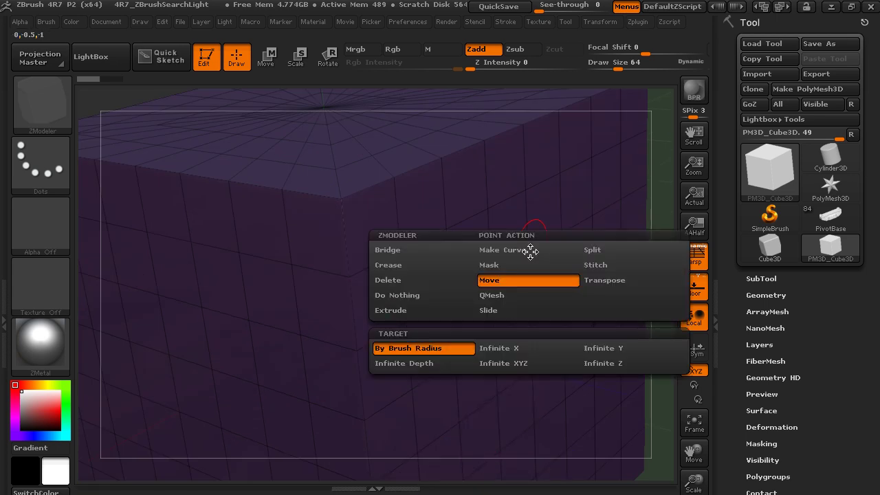
right_click(508, 213)
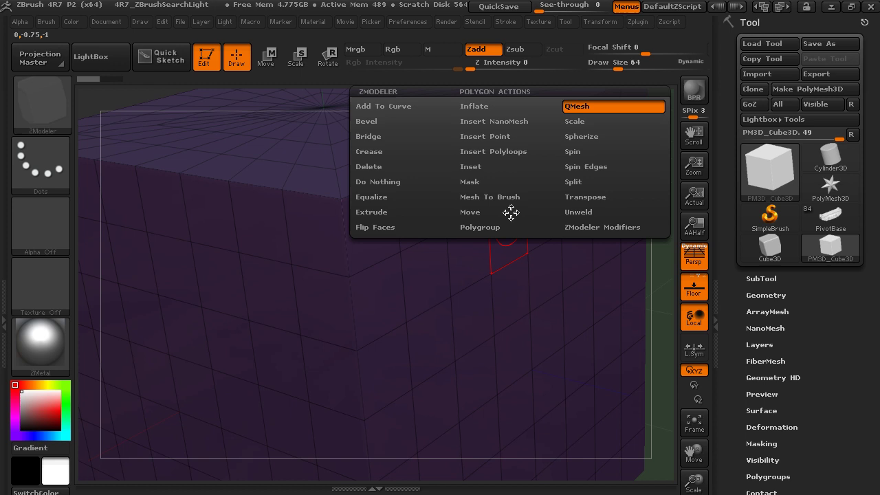
right_click(473, 219)
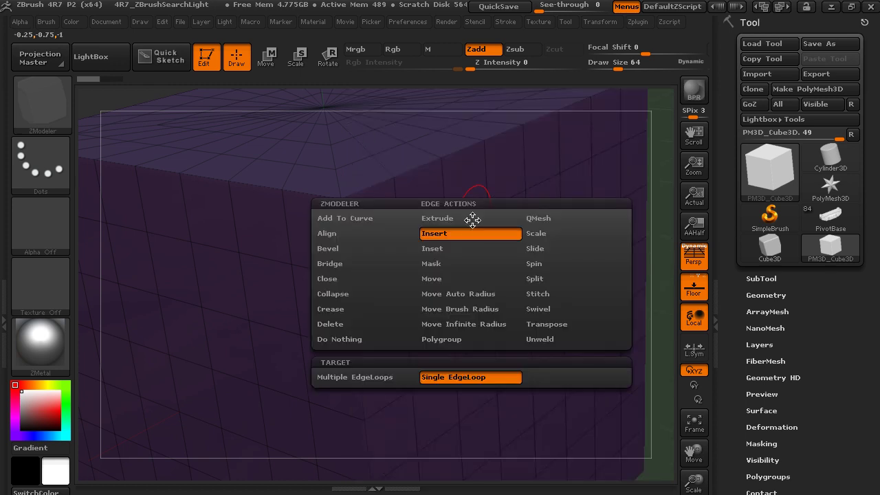
right_click(477, 247)
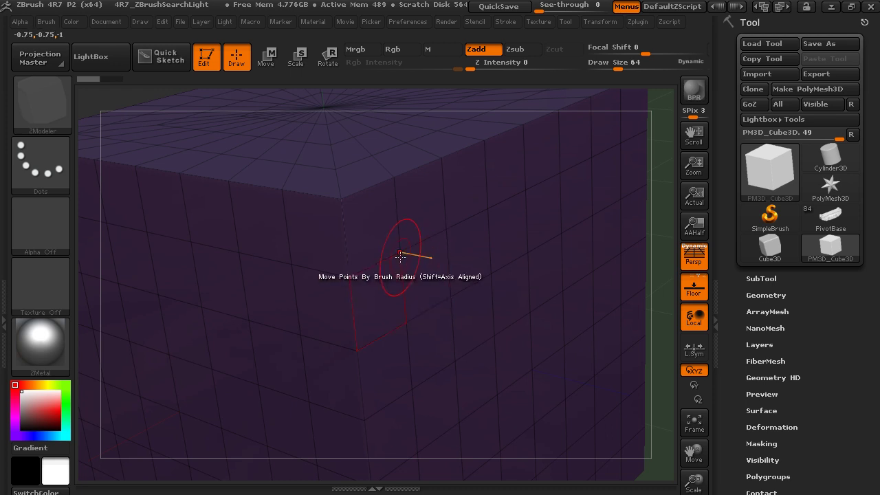
right_click(401, 253)
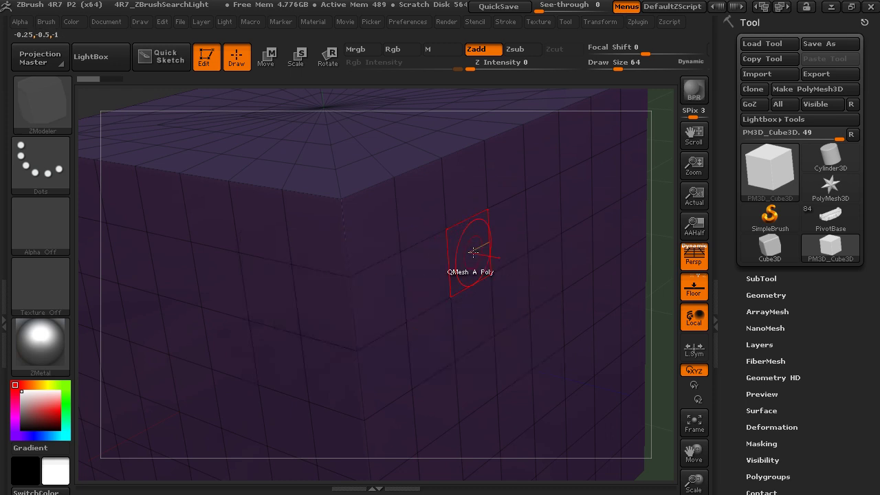
right_click(472, 252)
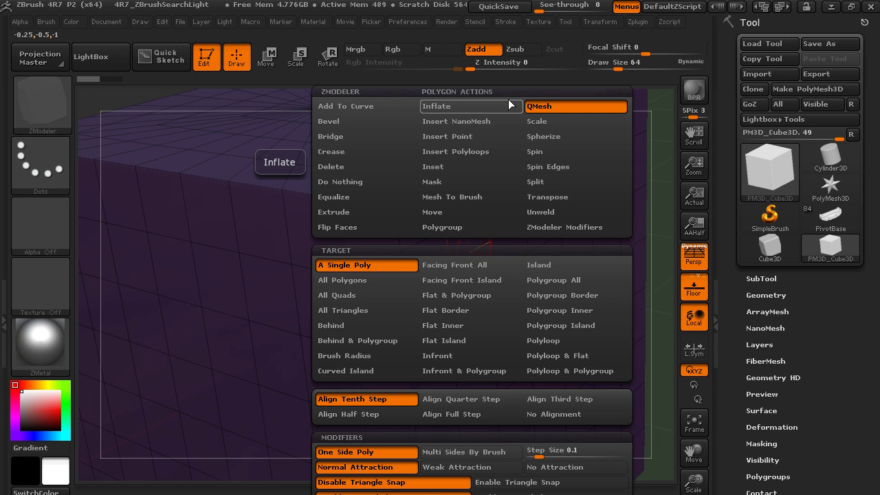
Try Add To Curve, Bridge, Insert Point, Insert Polyloops, Insert NanoMesh and QMesh polygon actions.
right_click(475, 252)
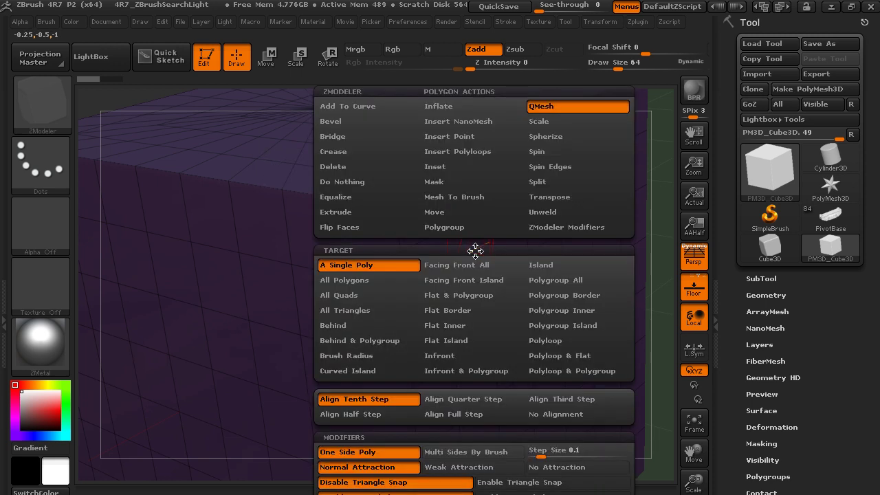
left_click(353, 110)
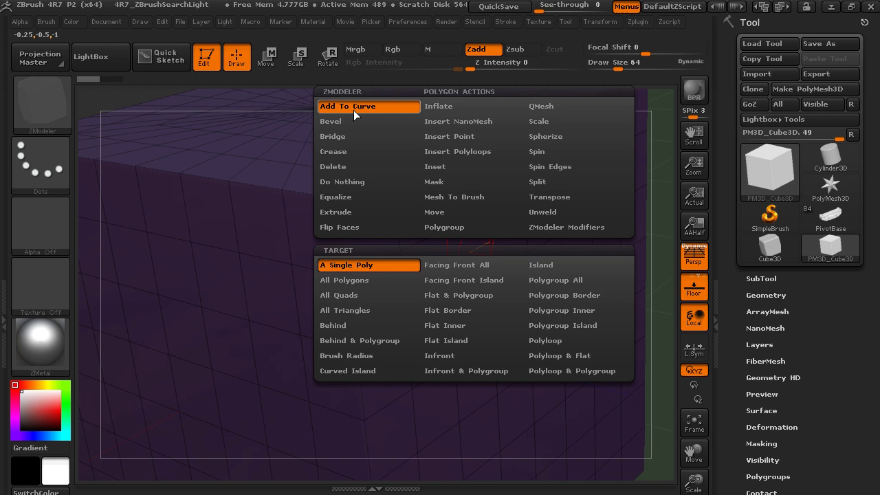
left_click(386, 138)
left_click(450, 136)
left_click(460, 149)
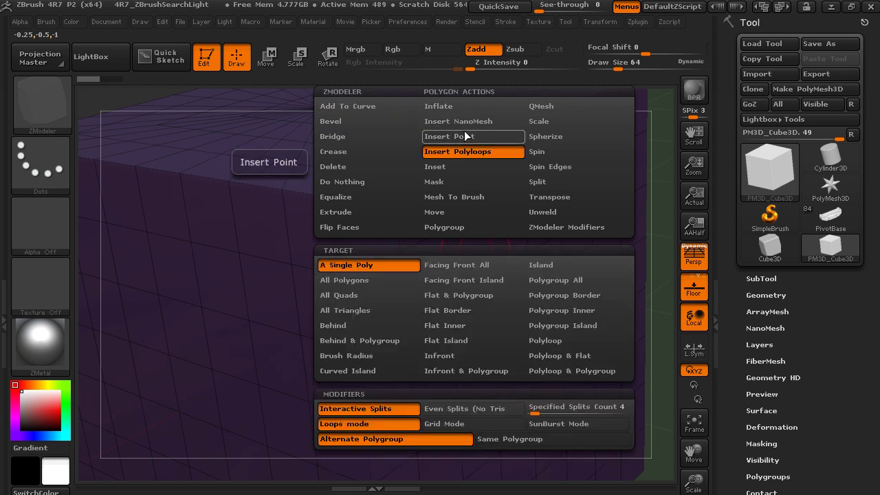
left_click(452, 124)
left_click(455, 137)
left_click(574, 105)
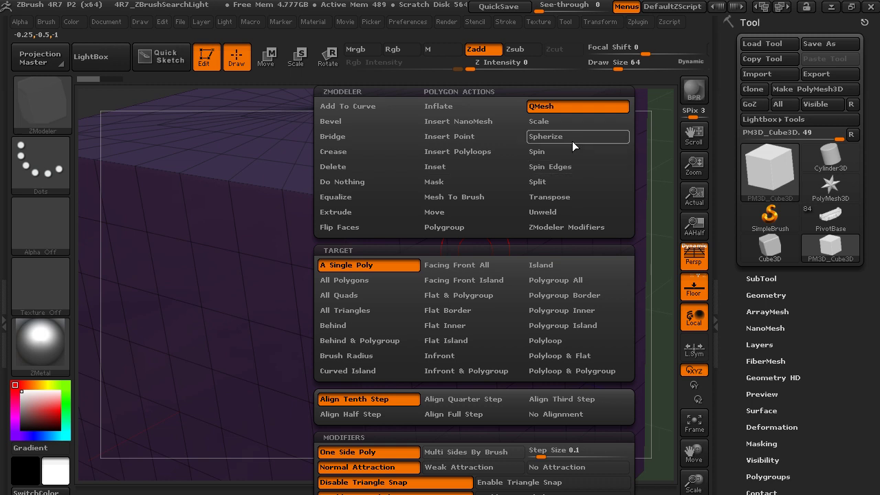
Try Inset, Spherize, Scale and insert actions, then settle on QMesh for a single poly.
left_click(442, 180)
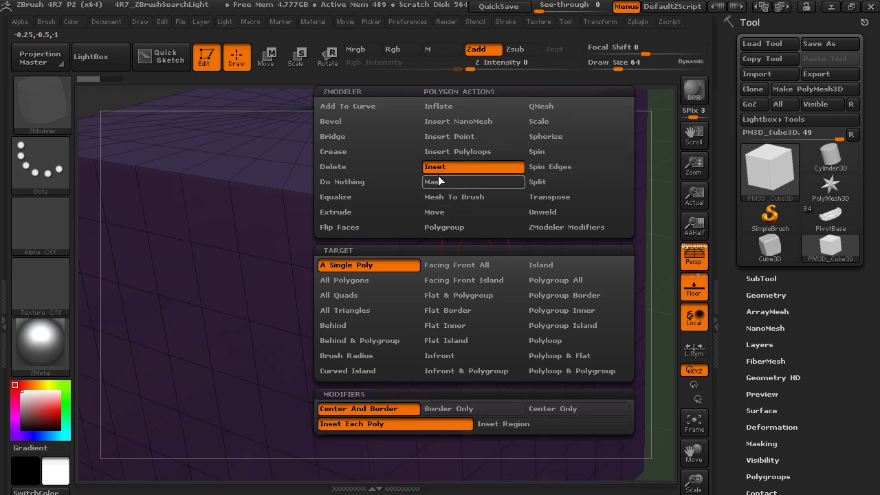
left_click(558, 136)
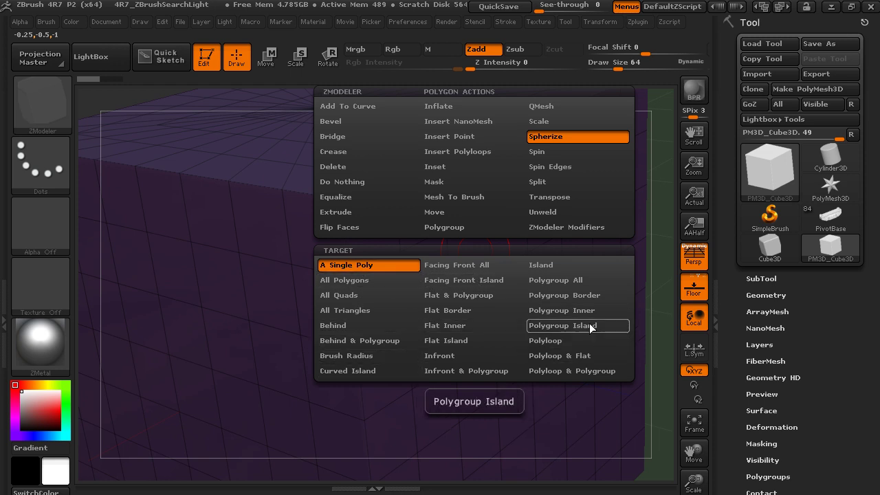
left_click(570, 122)
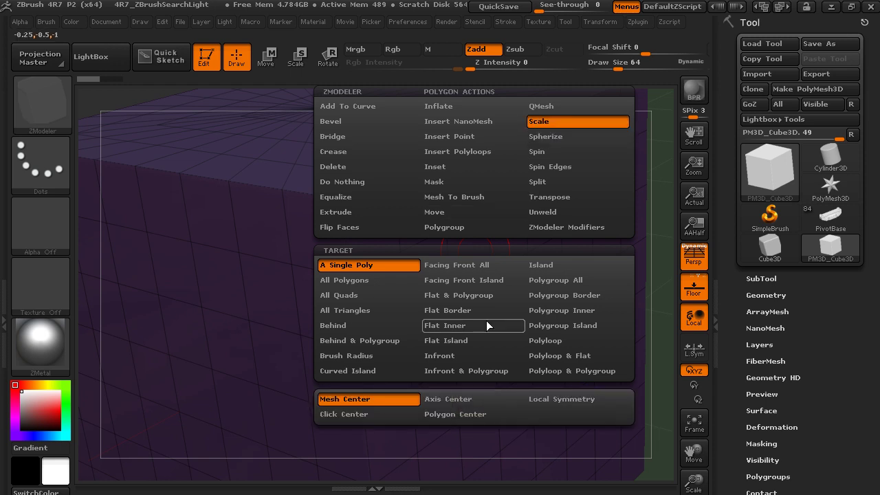
left_click(454, 152)
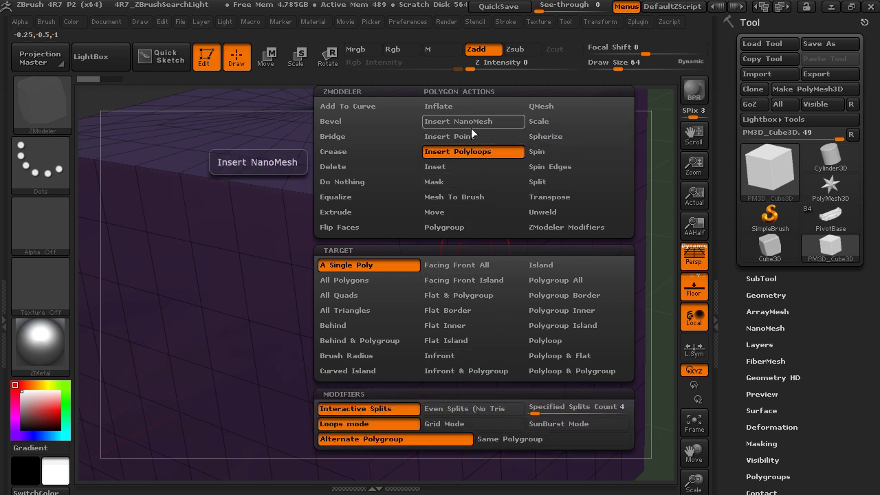
left_click(470, 136)
left_click(460, 123)
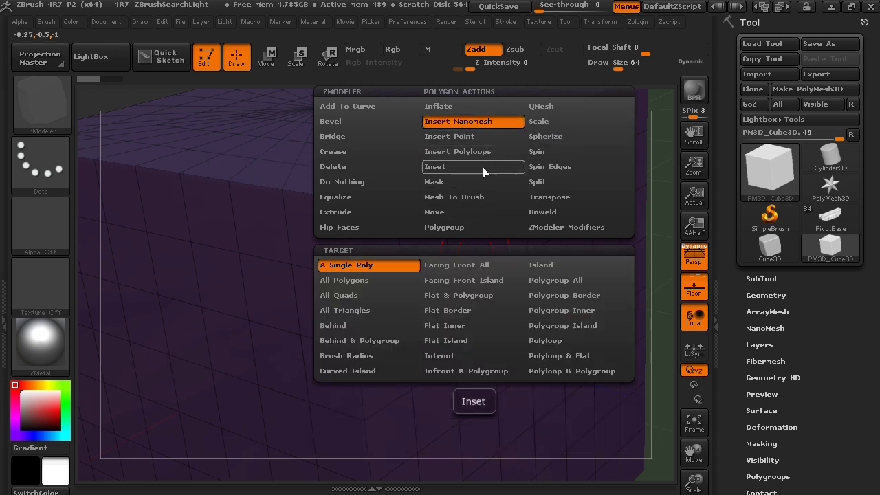
left_click(564, 110)
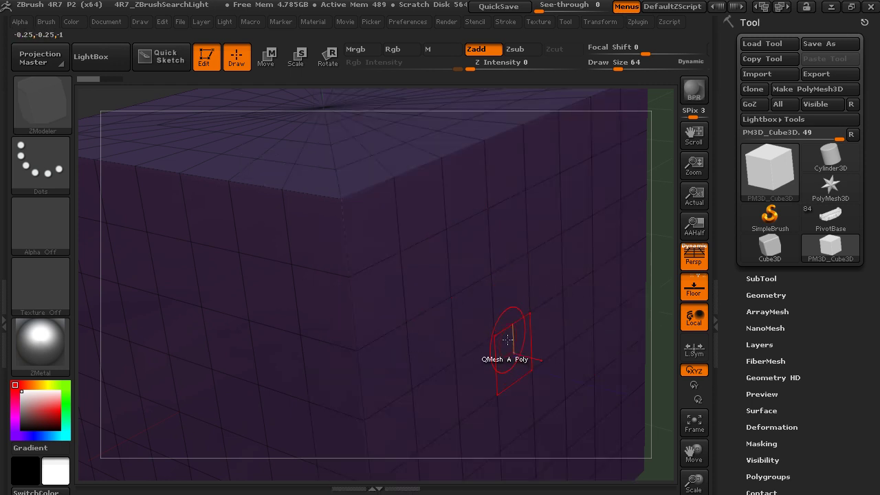
Try the Split point action, return to Move, and test-pull a cube vertex.
key("space")
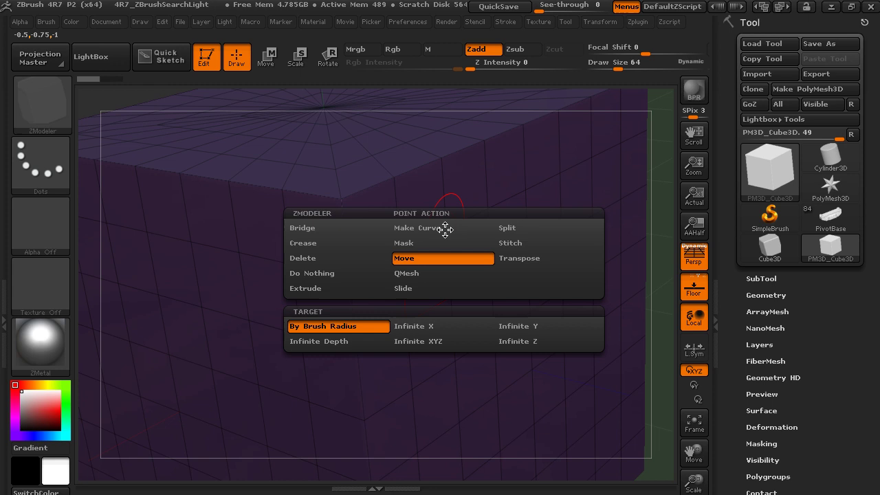
left_click(519, 227)
left_click(439, 258)
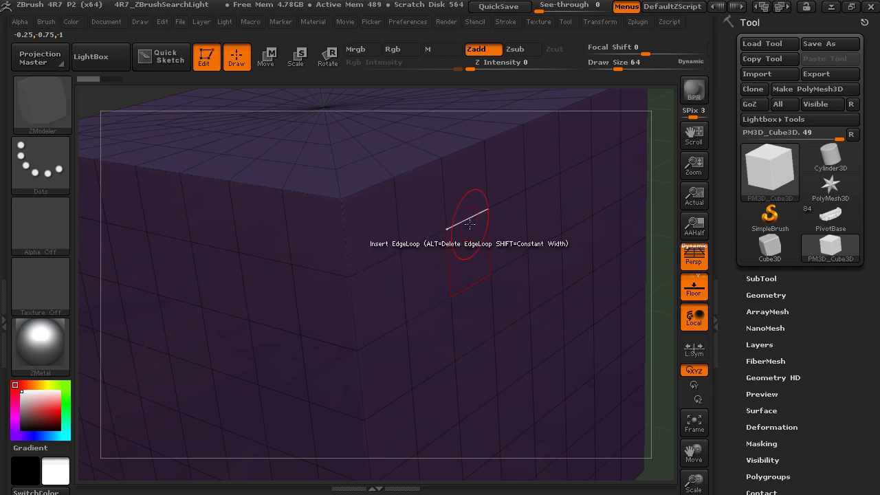
mouse_move(447, 229)
left_mouse_down()
mouse_move(461, 242)
mouse_move(449, 227)
left_mouse_up()
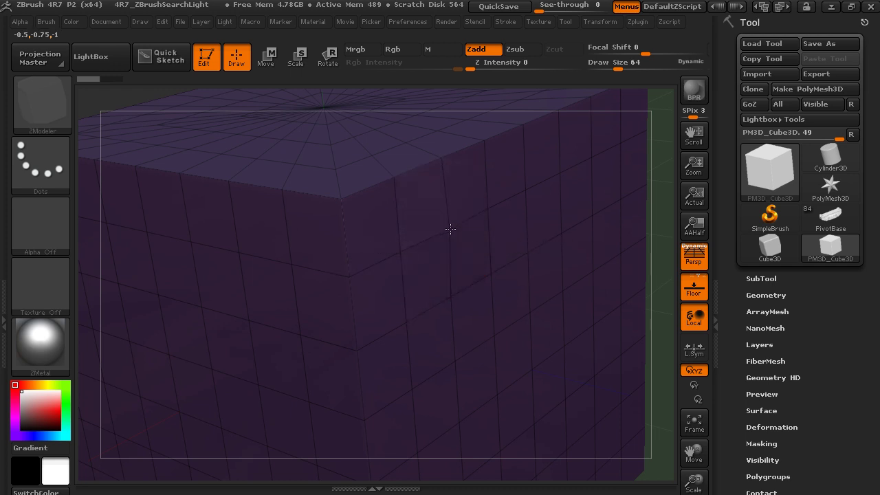
Extrude a small block from a cube face with QMesh and frame the whole cube.
key("ctrl")
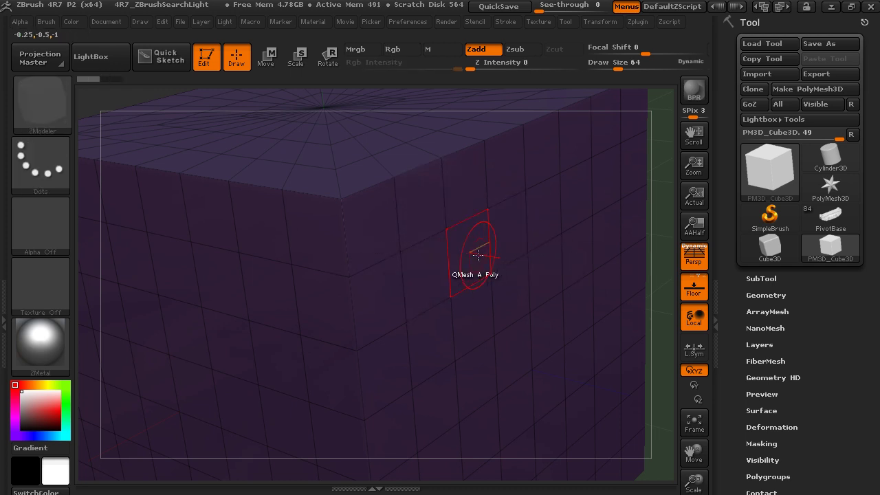
key("space")
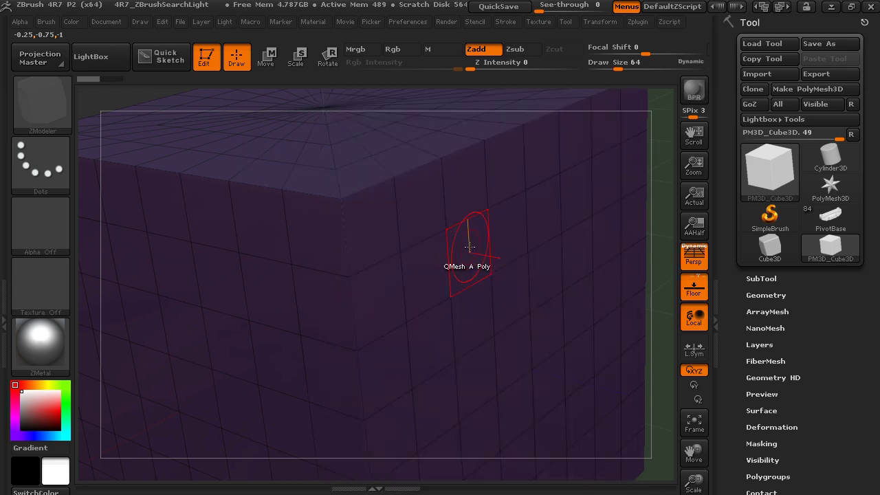
left_click_drag(457, 258, 578, 257)
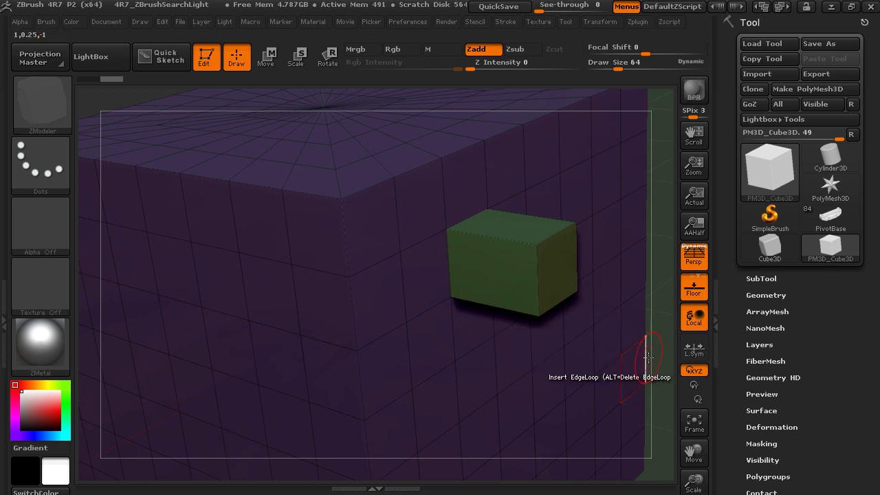
key("f")
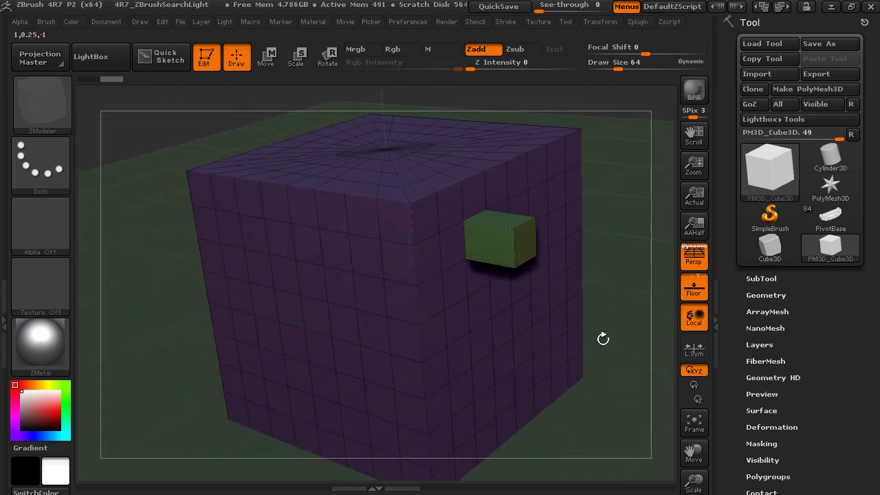